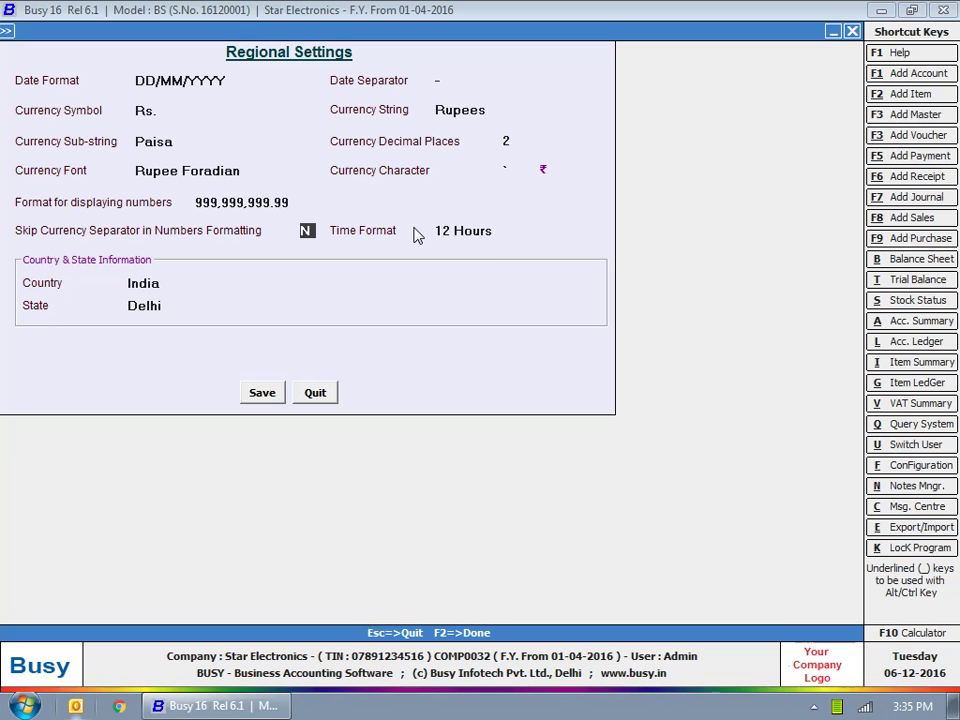
Step: Review the country and state choices in the regional settings, keeping India and Delhi, and return to the feature sections
{"action": "key", "text": "Return"}
{"action": "left_click", "coordinate": [472, 249]}
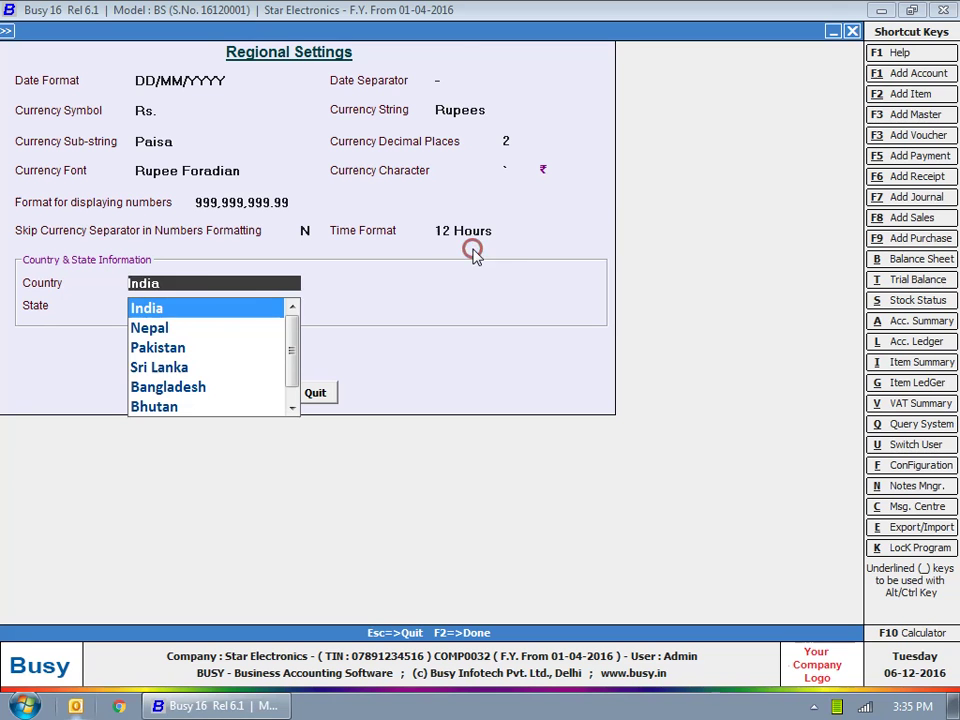
{"action": "key", "text": "Return"}
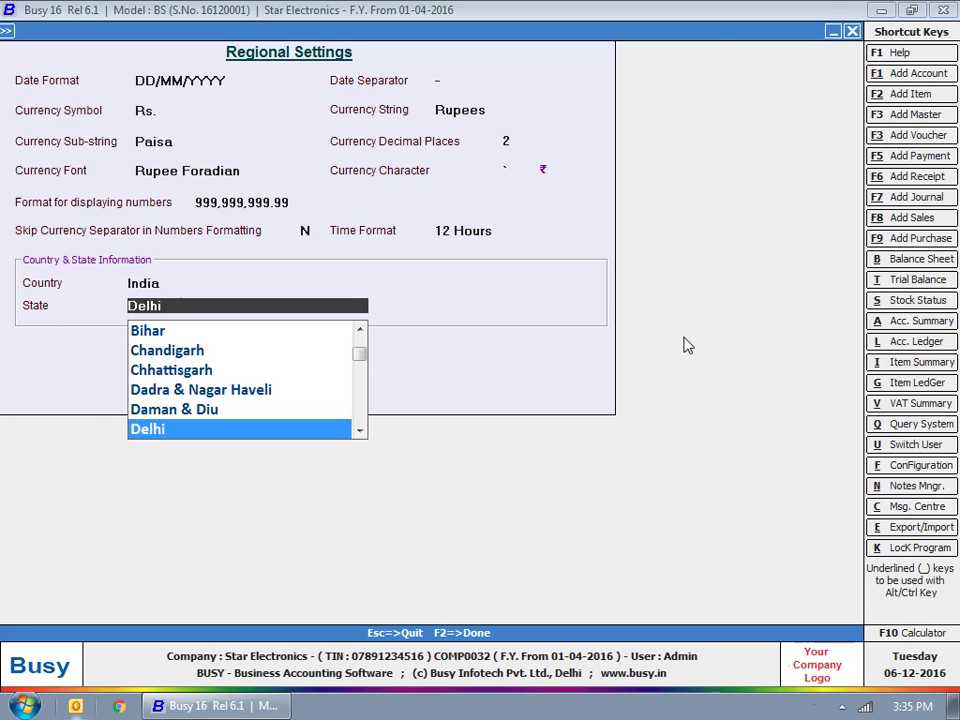
{"action": "key", "text": "Return"}
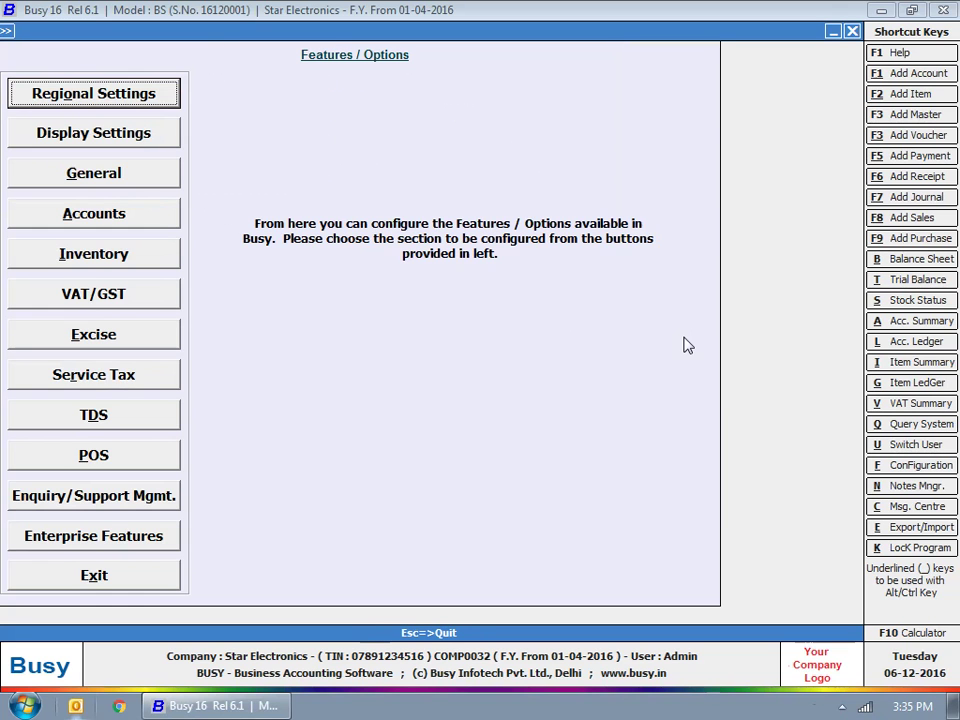
Step: Try enabling the company background image, fit to screen and the company logo image in the display settings, and quit without saving
{"action": "left_click", "coordinate": [125, 142]}
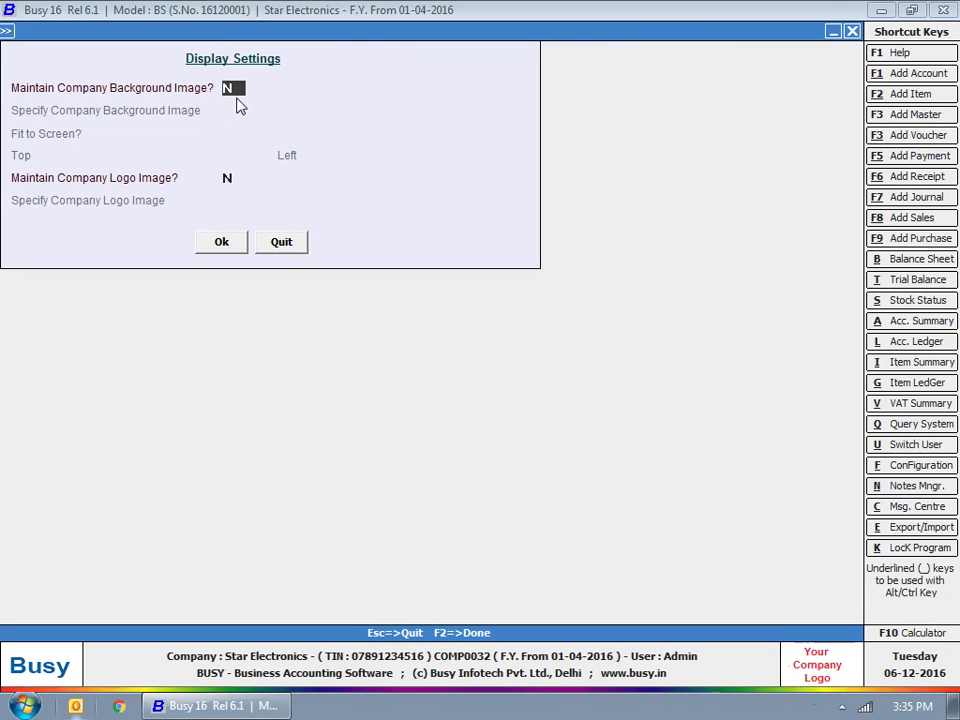
{"action": "type", "text": "Y"}
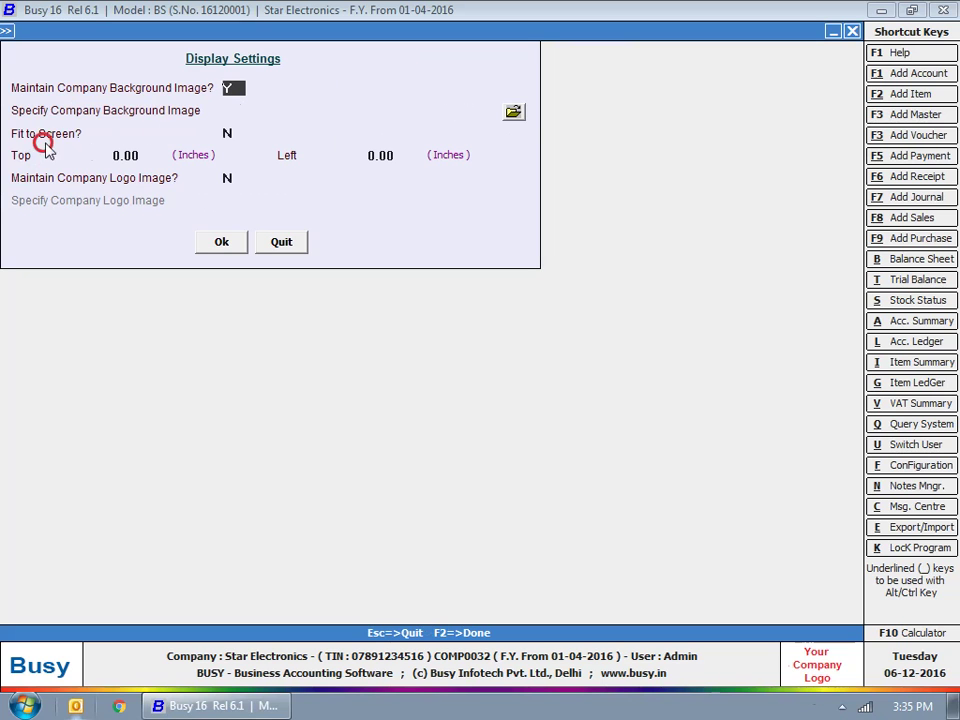
{"action": "left_click", "coordinate": [231, 130]}
{"action": "type", "text": "Y"}
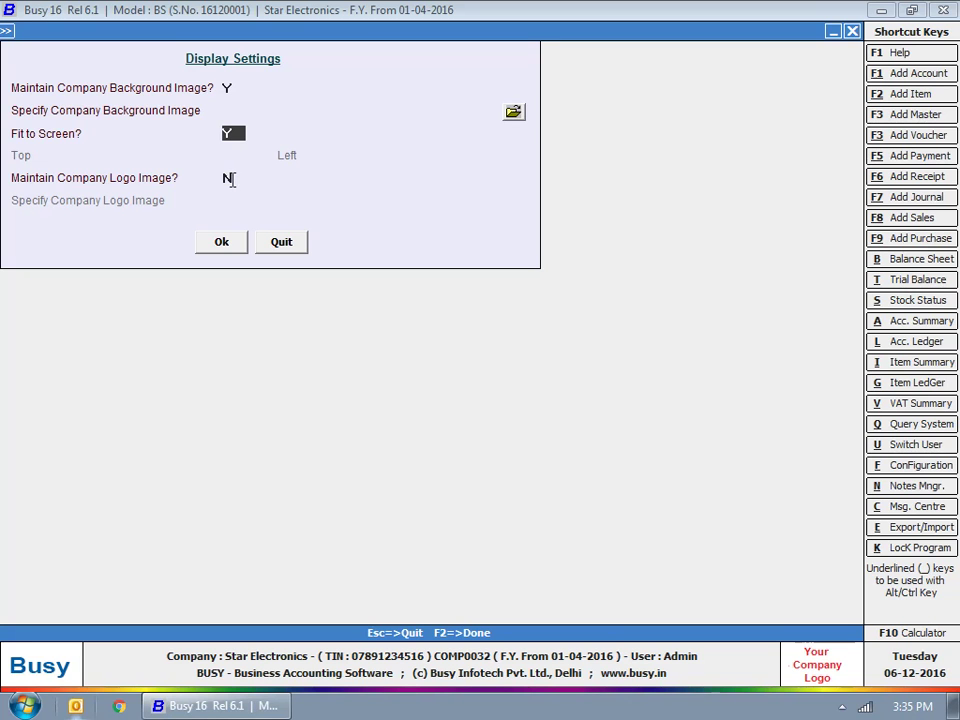
{"action": "left_click", "coordinate": [229, 179]}
{"action": "type", "text": "Y"}
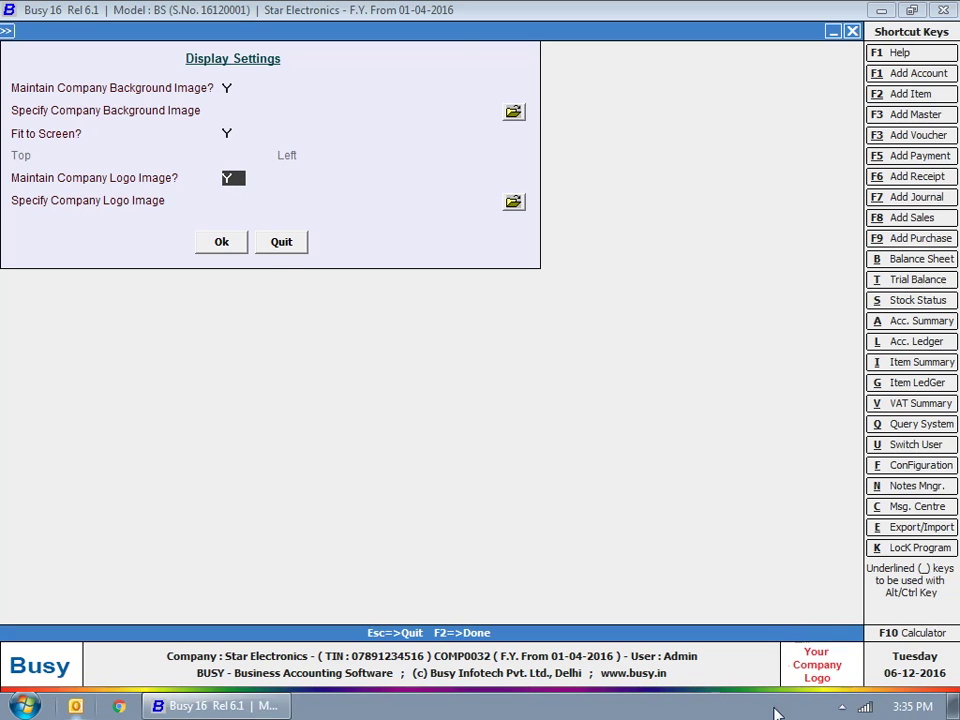
{"action": "left_click", "coordinate": [281, 248]}
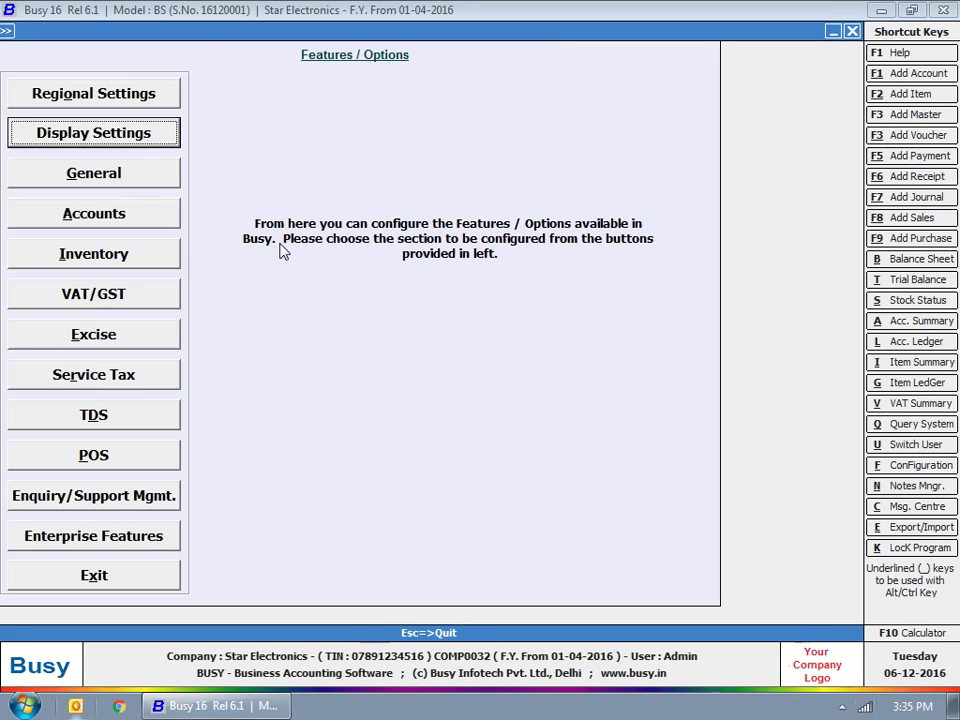
Step: In the general settings, try enabling Display Thought of The Day, view the exported-file deletion and intelligent search choices, and quit without saving
{"action": "left_click", "coordinate": [92, 188]}
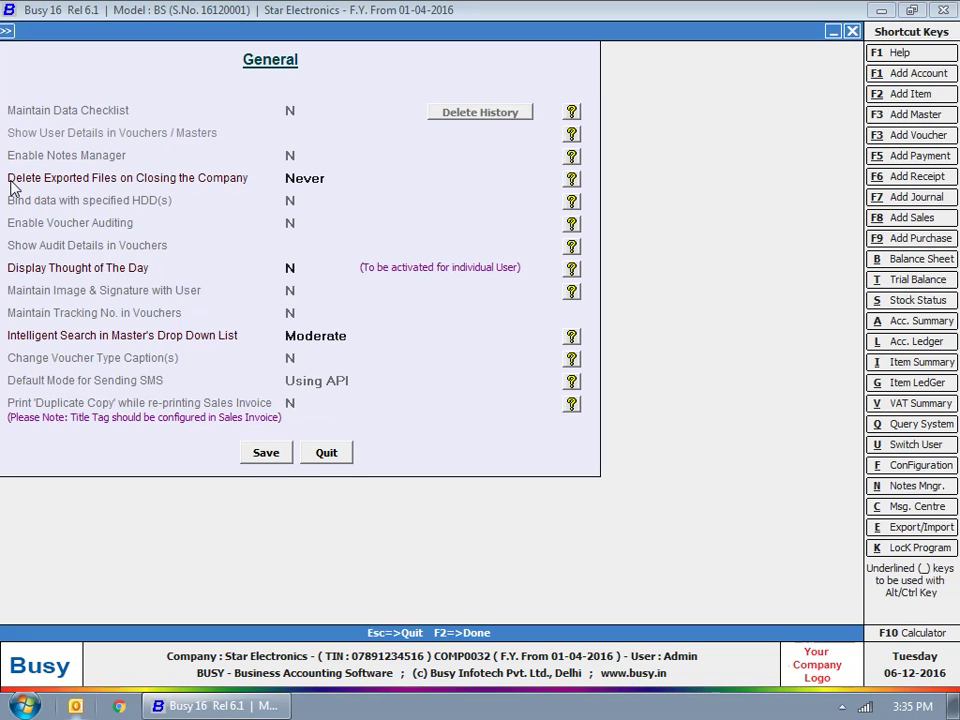
{"action": "left_click", "coordinate": [291, 180]}
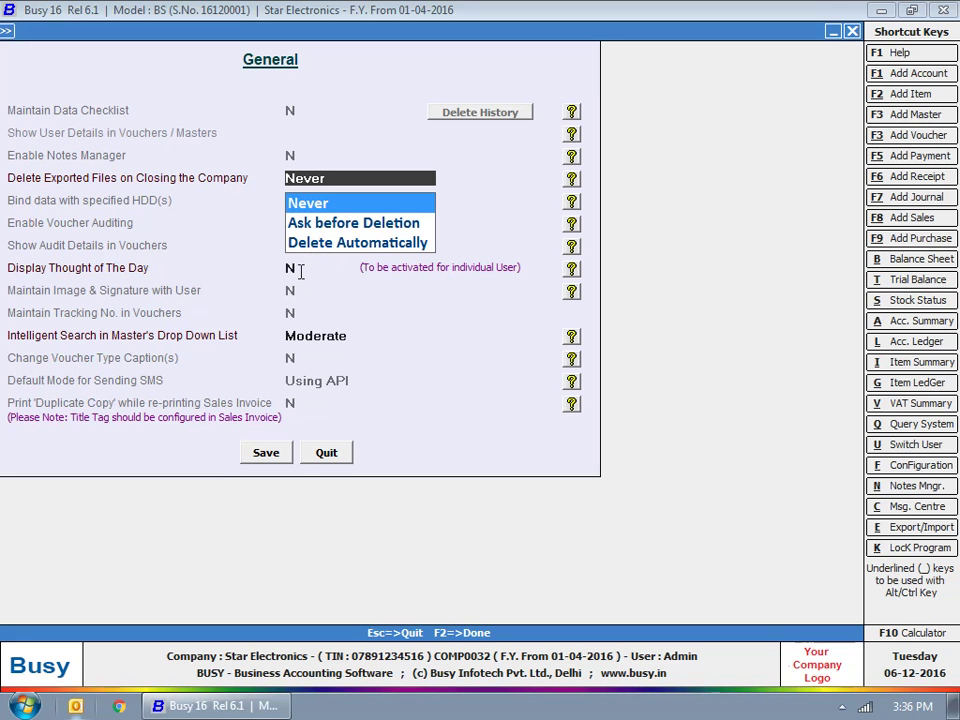
{"action": "left_click", "coordinate": [294, 268]}
{"action": "type", "text": "Y"}
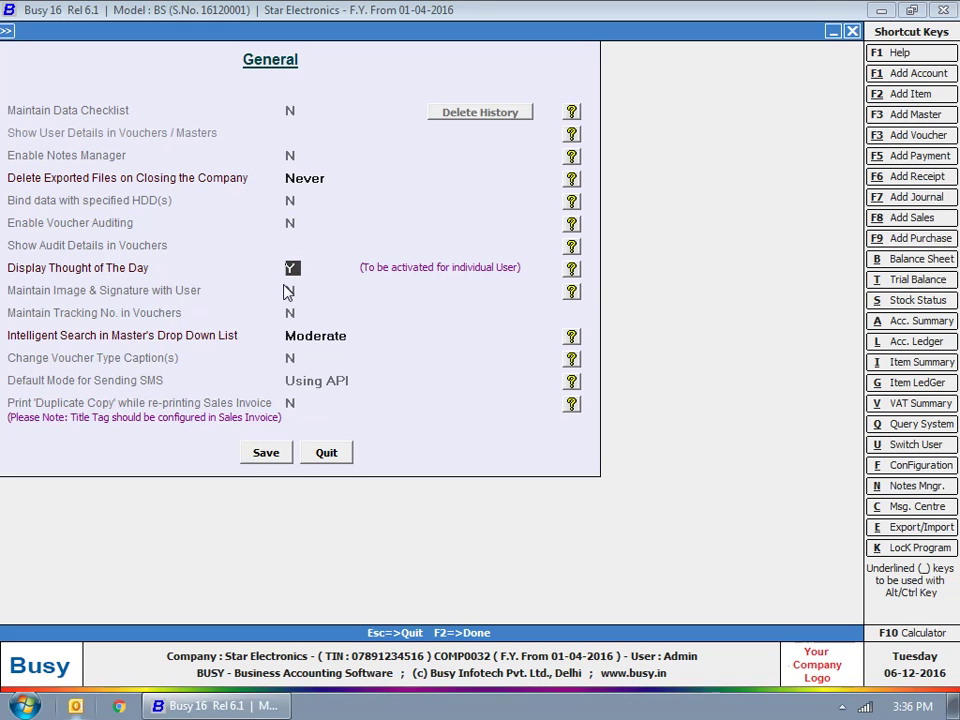
{"action": "left_click", "coordinate": [305, 336]}
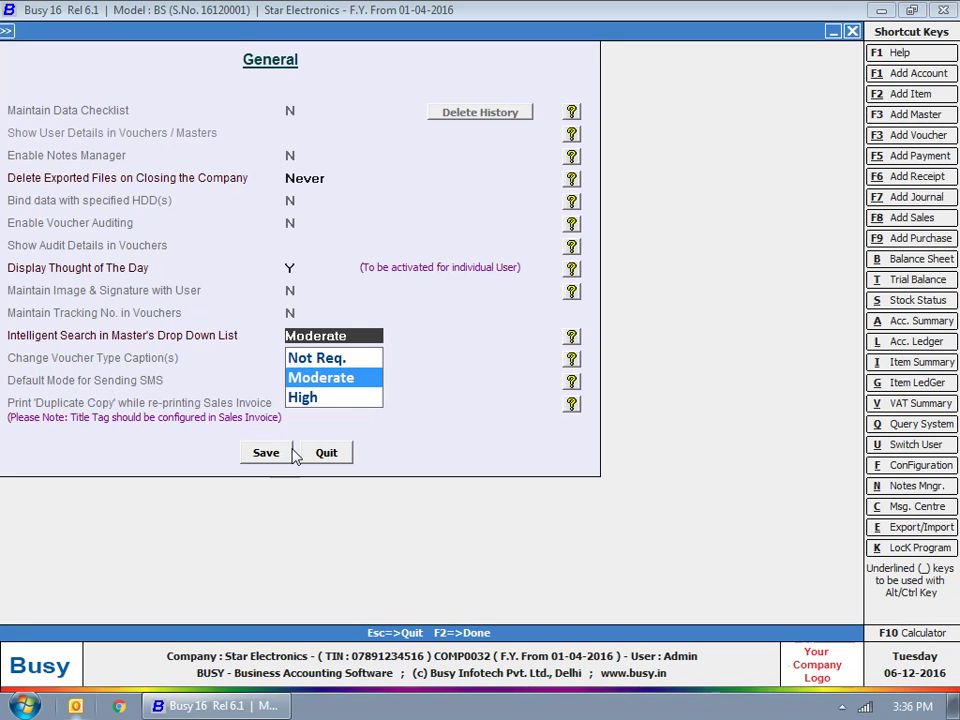
{"action": "key", "text": "Return"}
{"action": "left_click", "coordinate": [330, 460]}
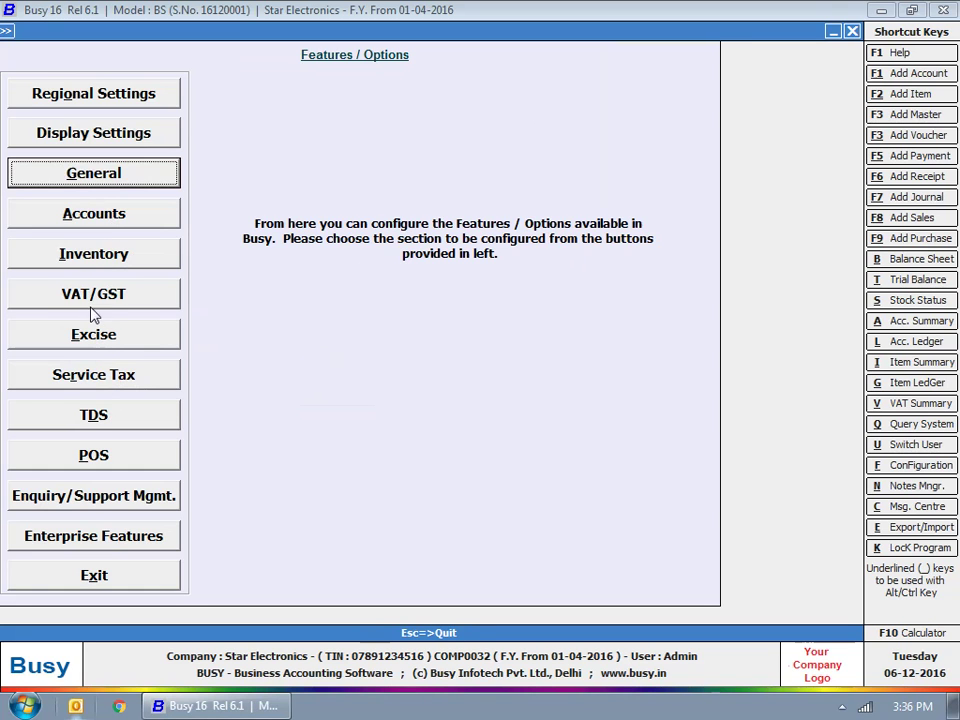
Step: Examine the tax-related feature sections one by one: VAT/GST, Excise, Service Tax and TDS, closing each without changes
{"action": "left_click", "coordinate": [12, 306]}
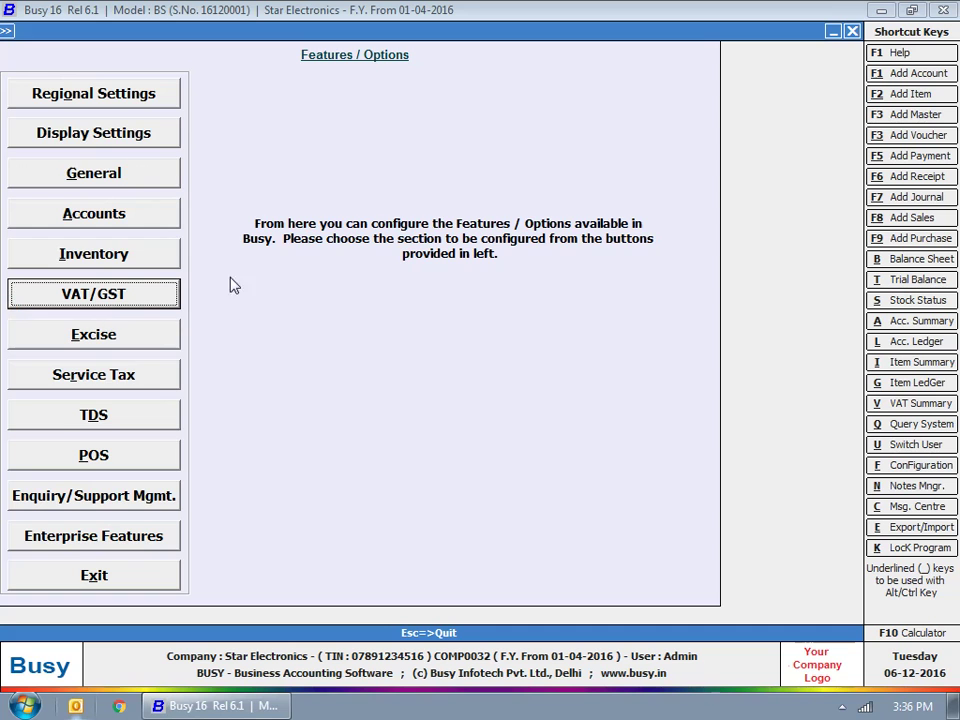
{"action": "left_click", "coordinate": [33, 307]}
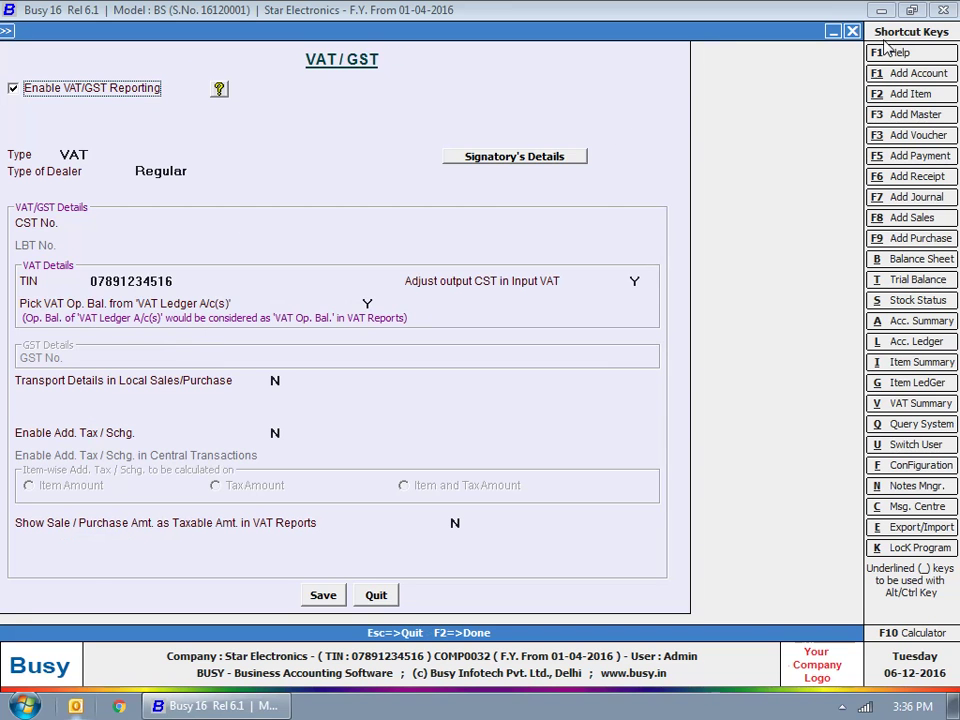
{"action": "left_click", "coordinate": [851, 30]}
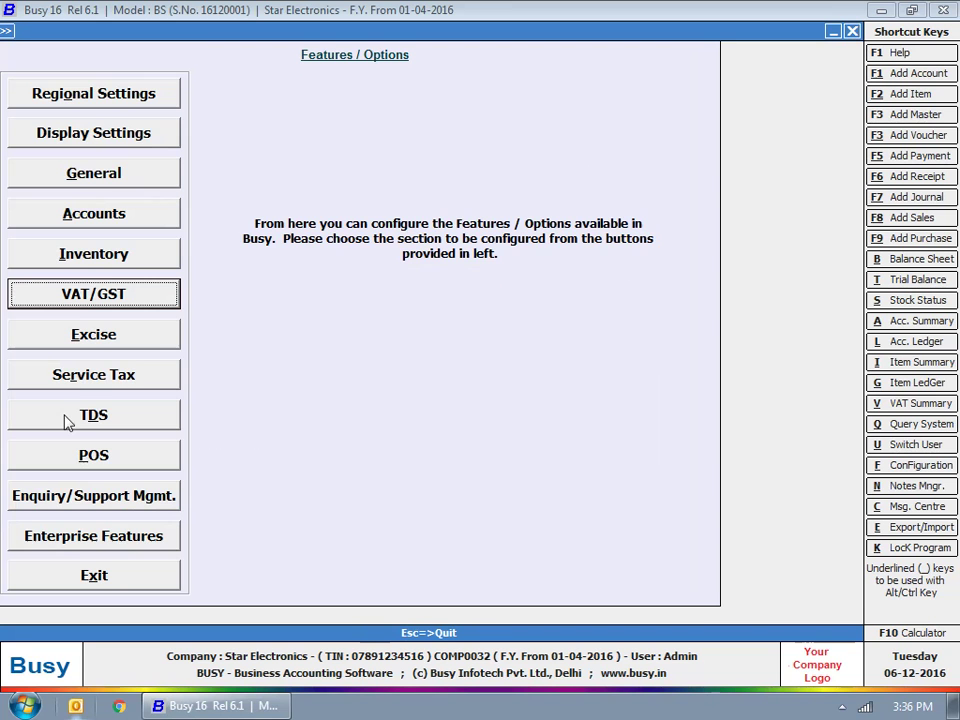
{"action": "left_click", "coordinate": [100, 337]}
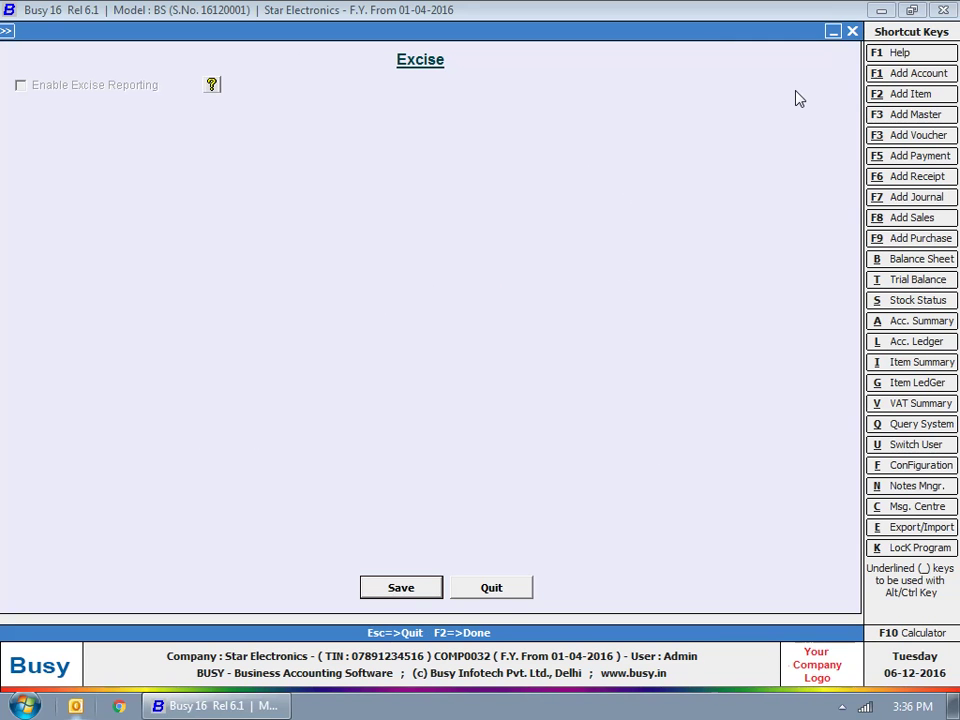
{"action": "key", "text": "Escape"}
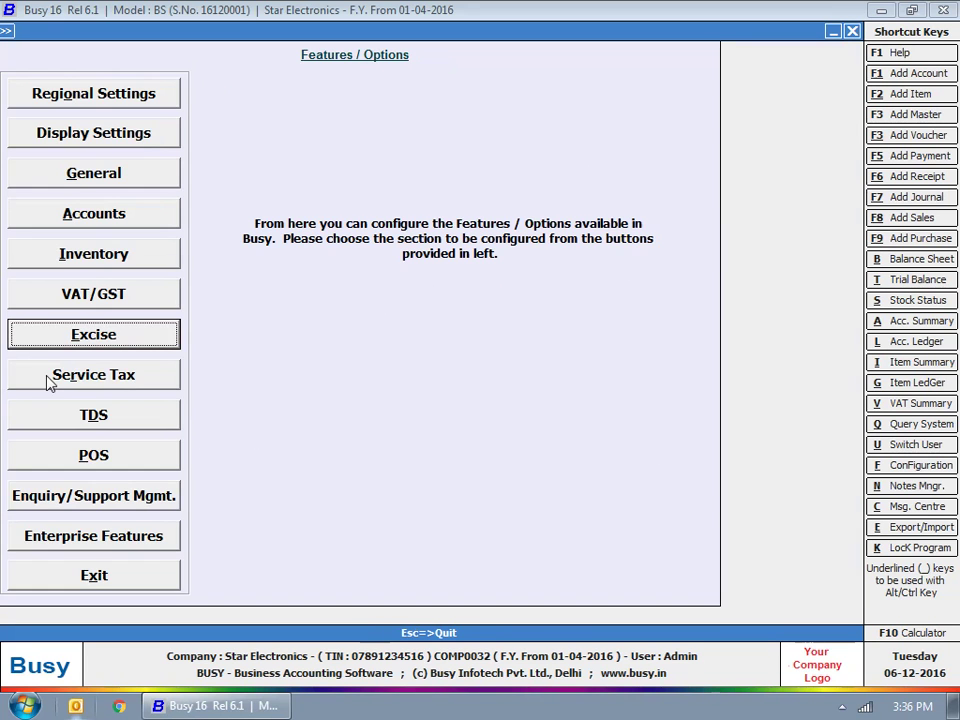
{"action": "left_click", "coordinate": [95, 378]}
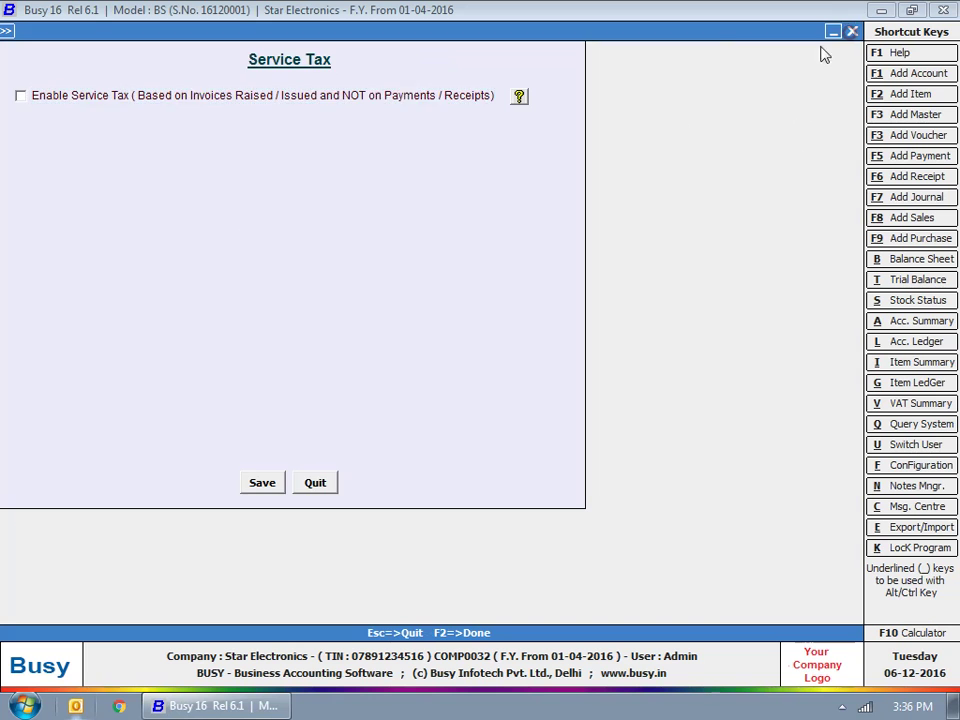
{"action": "left_click", "coordinate": [850, 31]}
{"action": "left_click", "coordinate": [100, 428]}
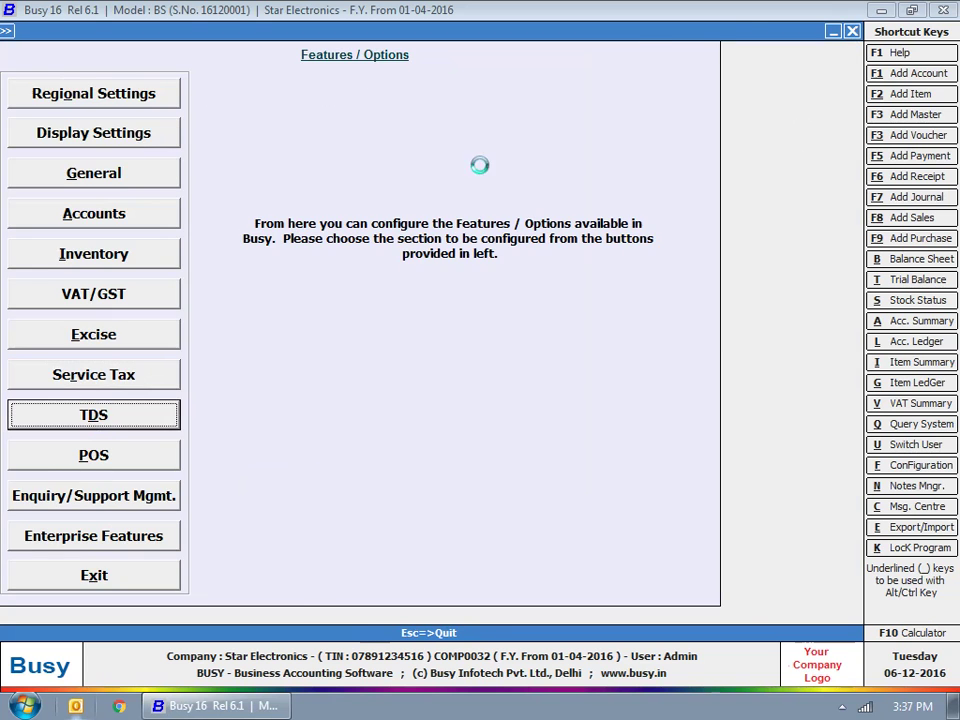
{"action": "left_click", "coordinate": [850, 31]}
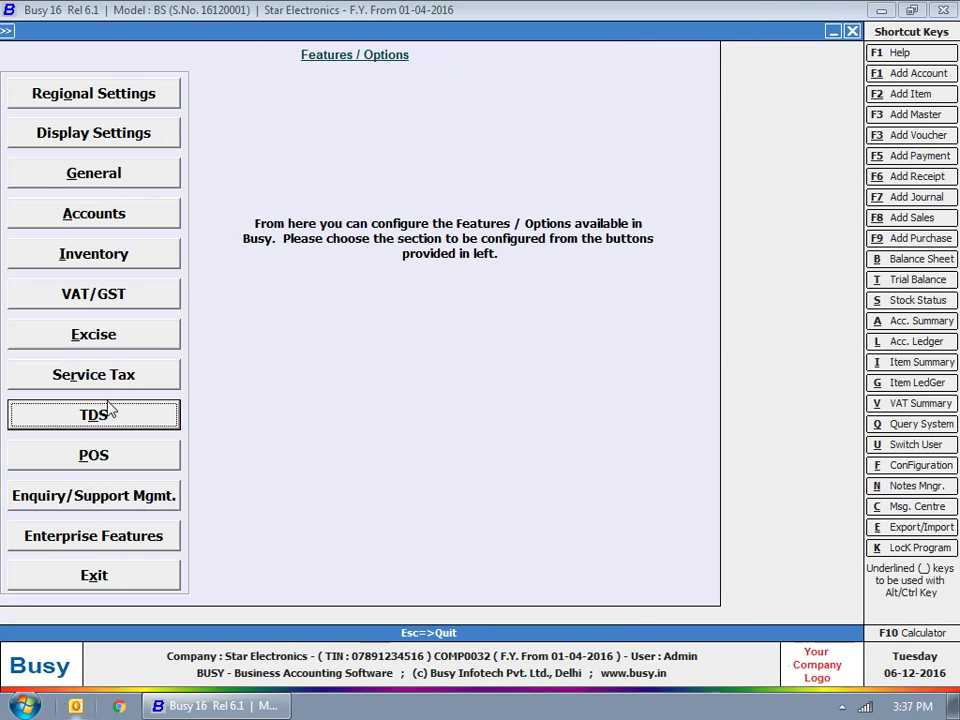
Step: Examine the POS, Enquiry/Support Management and Enterprise Features sections, closing each without changes
{"action": "left_click", "coordinate": [77, 459]}
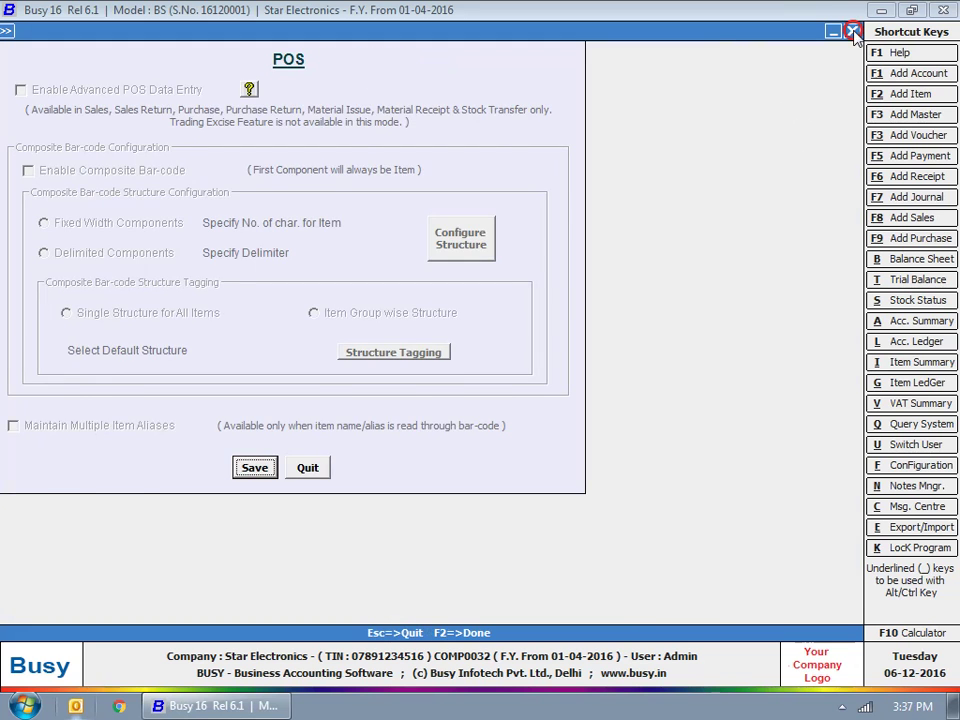
{"action": "left_click", "coordinate": [851, 31]}
{"action": "left_click", "coordinate": [118, 494]}
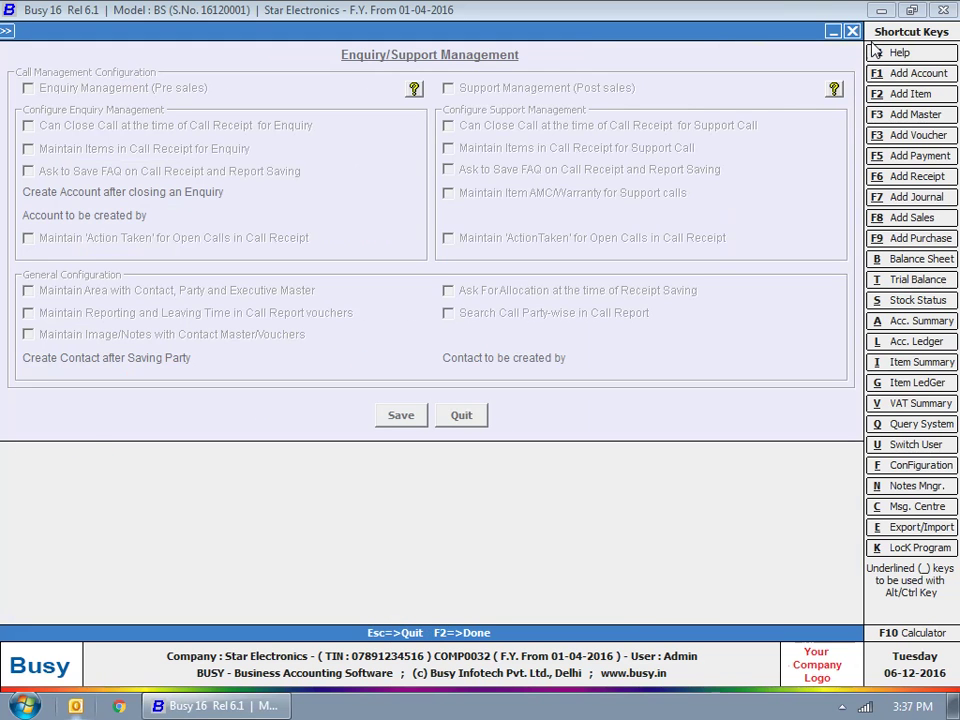
{"action": "key", "text": "Escape"}
{"action": "left_click", "coordinate": [83, 533]}
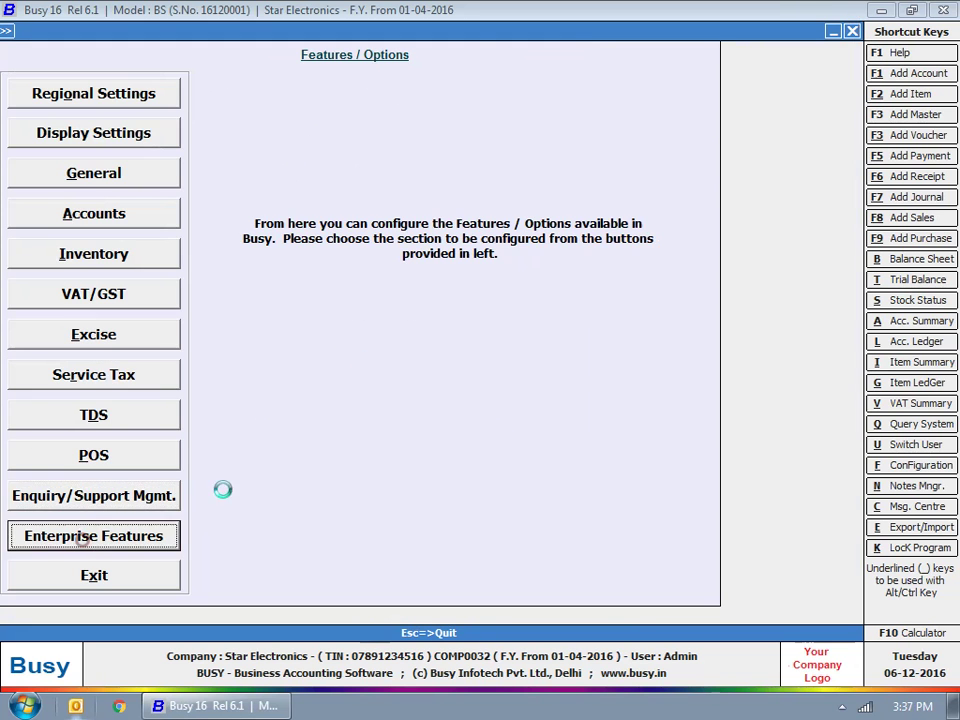
{"action": "left_click", "coordinate": [851, 33]}
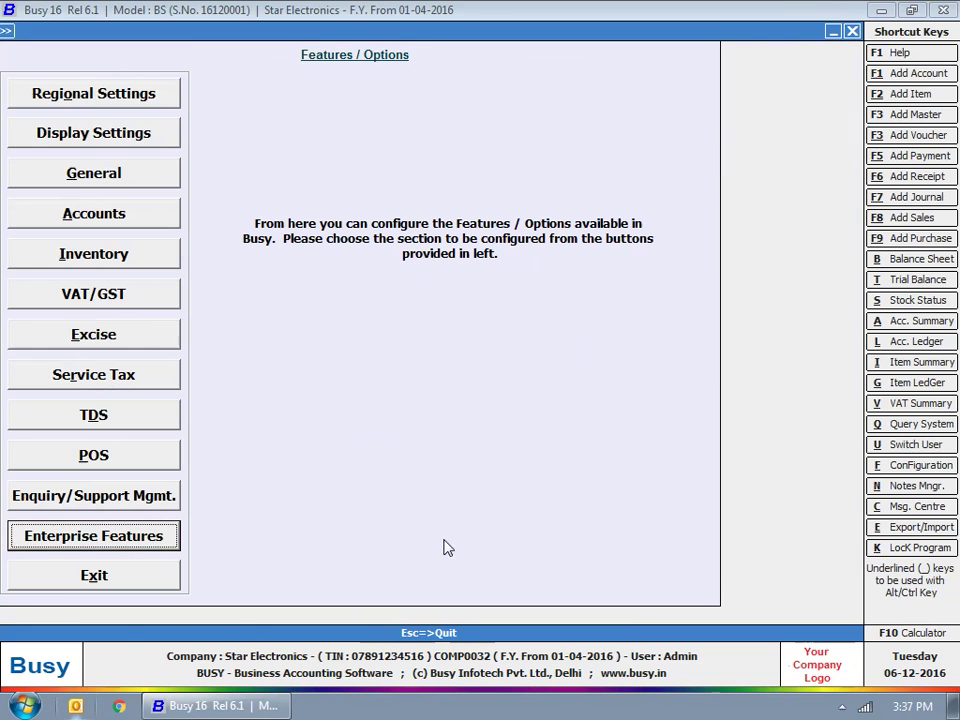
Step: Exit the Features / Options configuration and return to the company's main screen
{"action": "left_click", "coordinate": [66, 574]}
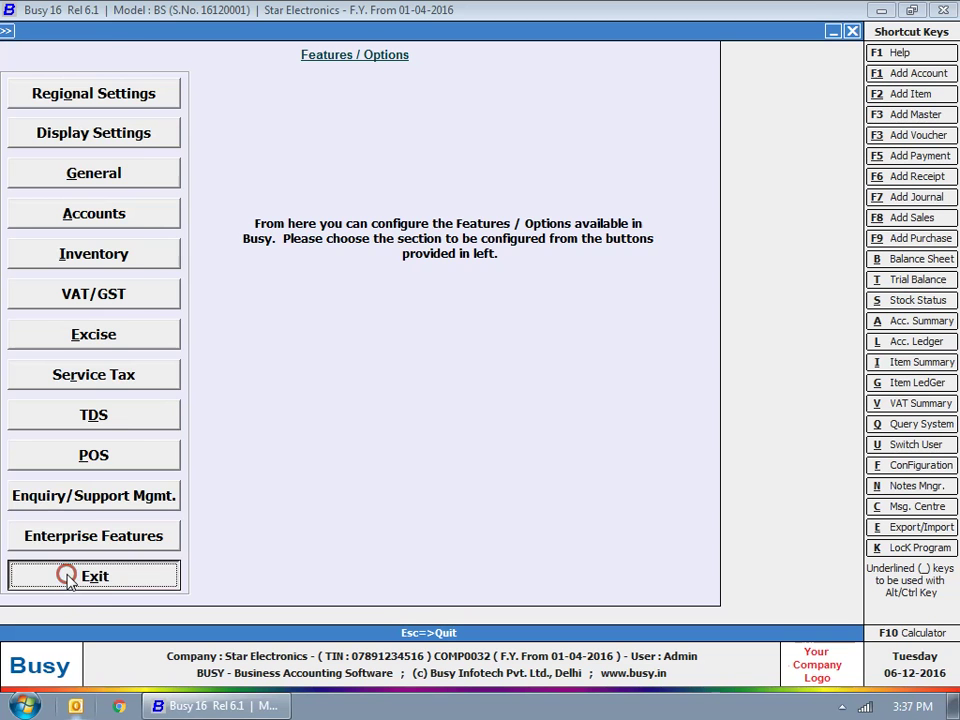
{"action": "key", "text": "Escape"}
{"action": "key", "text": "Escape"}
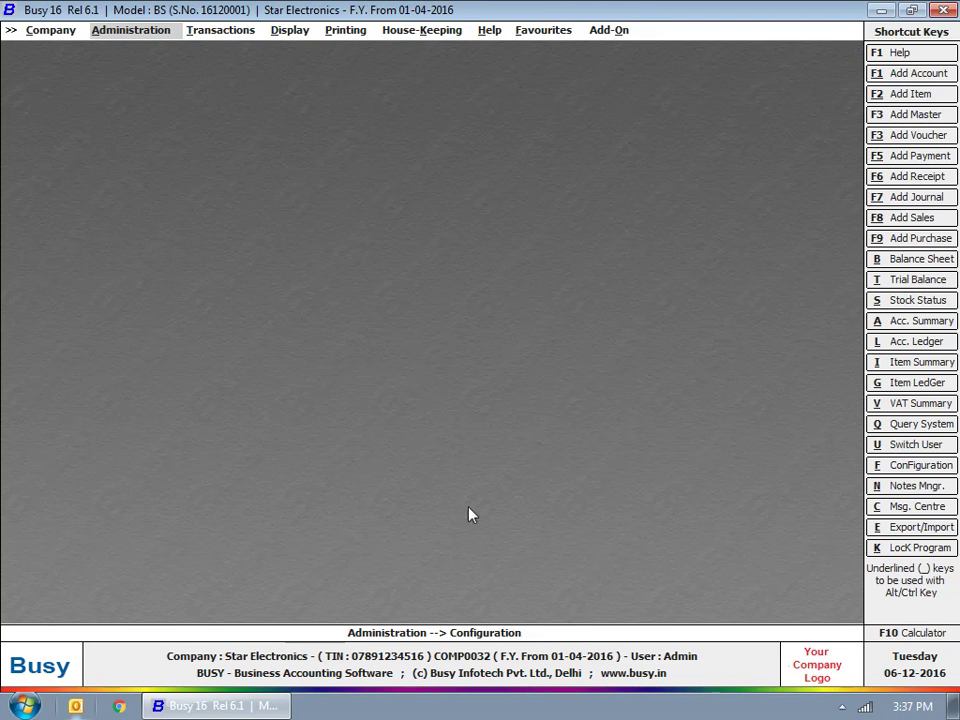